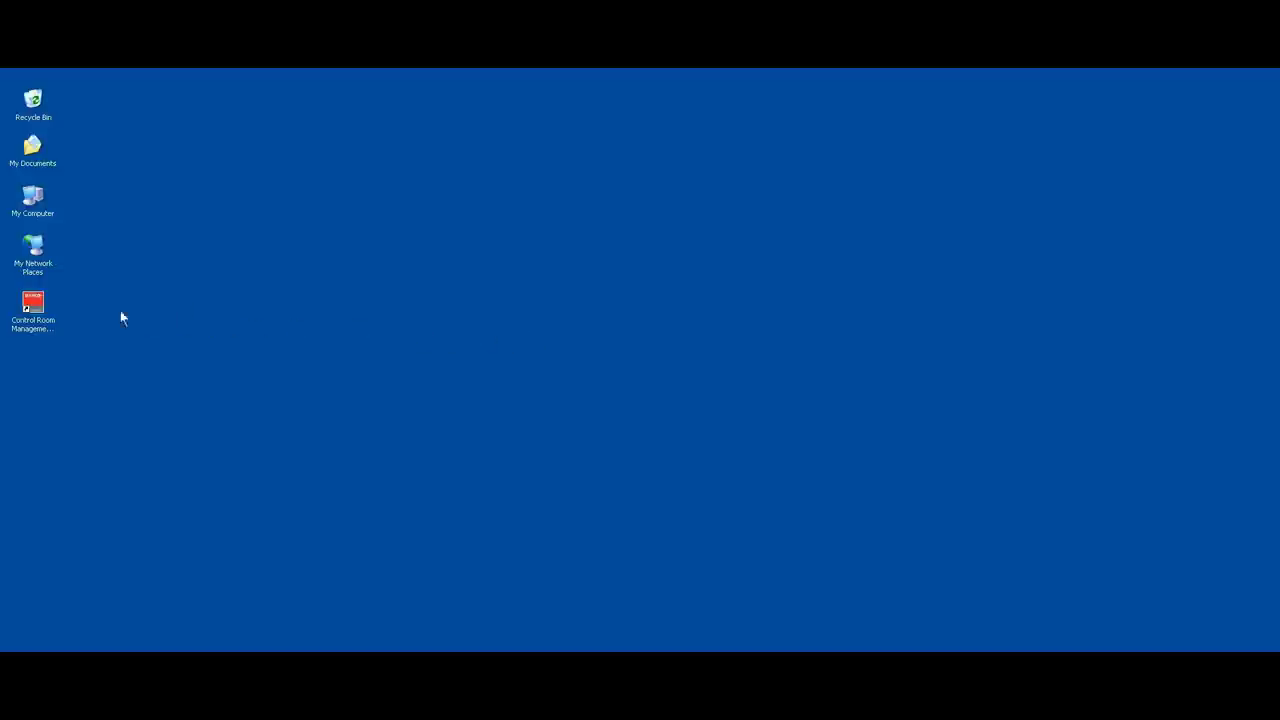
Launch the Control Room Management Suite, move its sidebar toward the centre and show the Sources list
{"action": "double_click", "coordinate": [33, 305]}
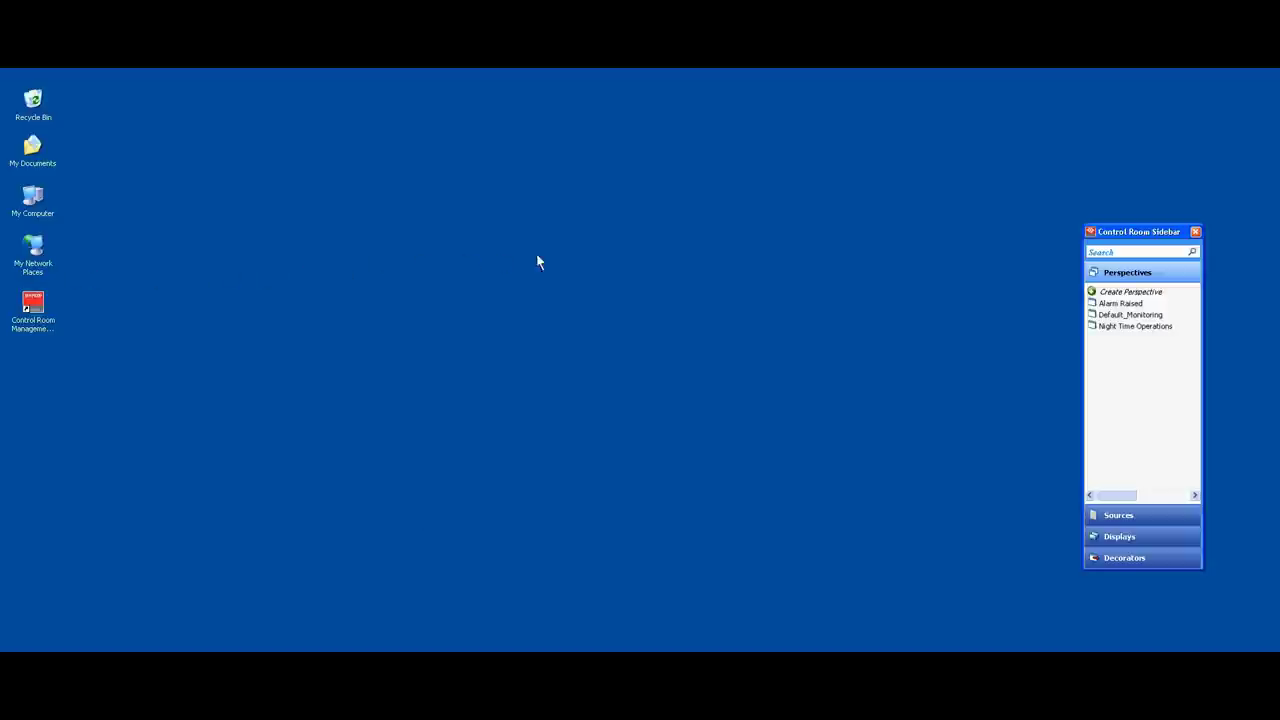
{"action": "left_click_drag", "start_coordinate": [1157, 236], "coordinate": [652, 197]}
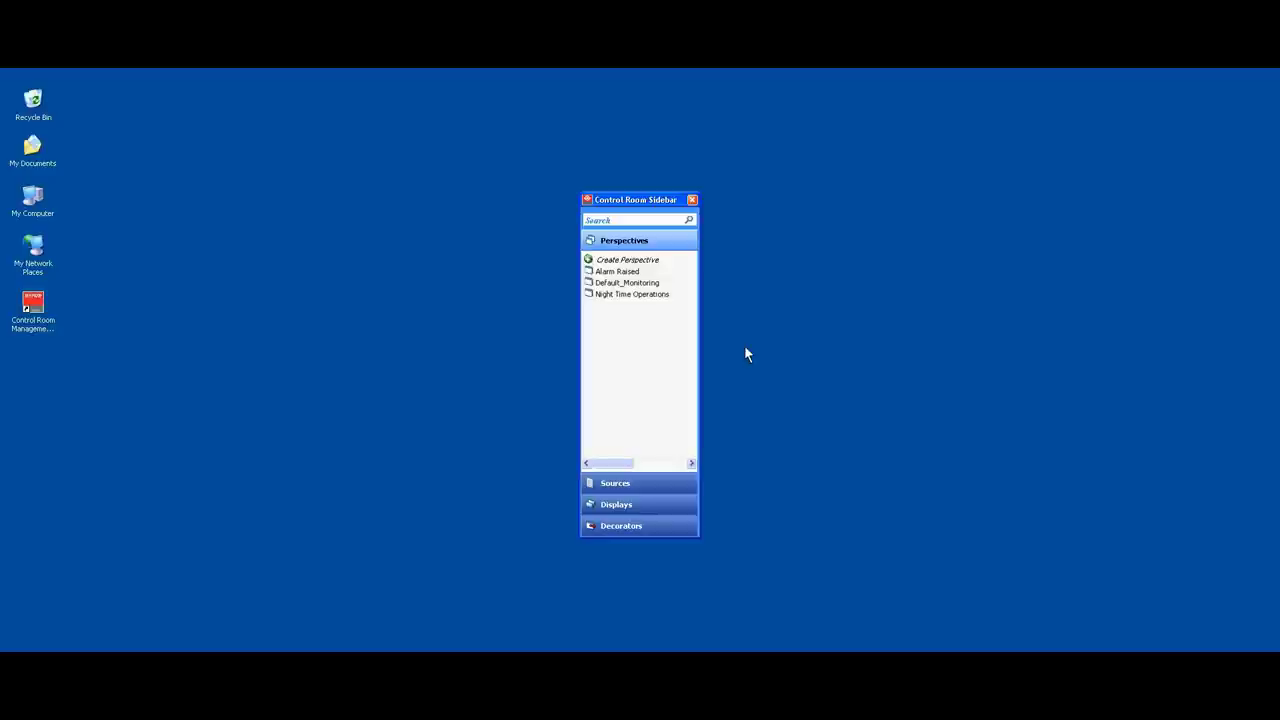
{"action": "left_click", "coordinate": [669, 483]}
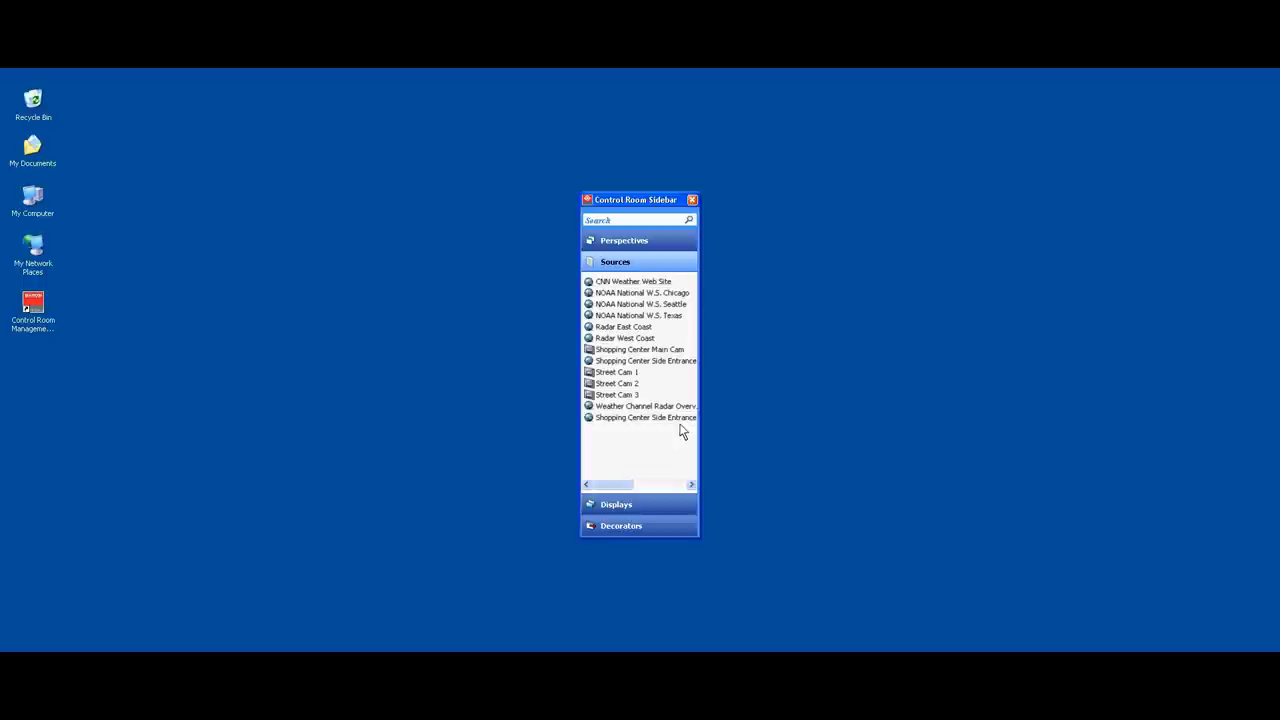
Search the sources for 'cam' to list only Shopping Center Main Cam and Street Cams 1–3
{"action": "left_click", "coordinate": [643, 222]}
{"action": "type", "text": "cam"}
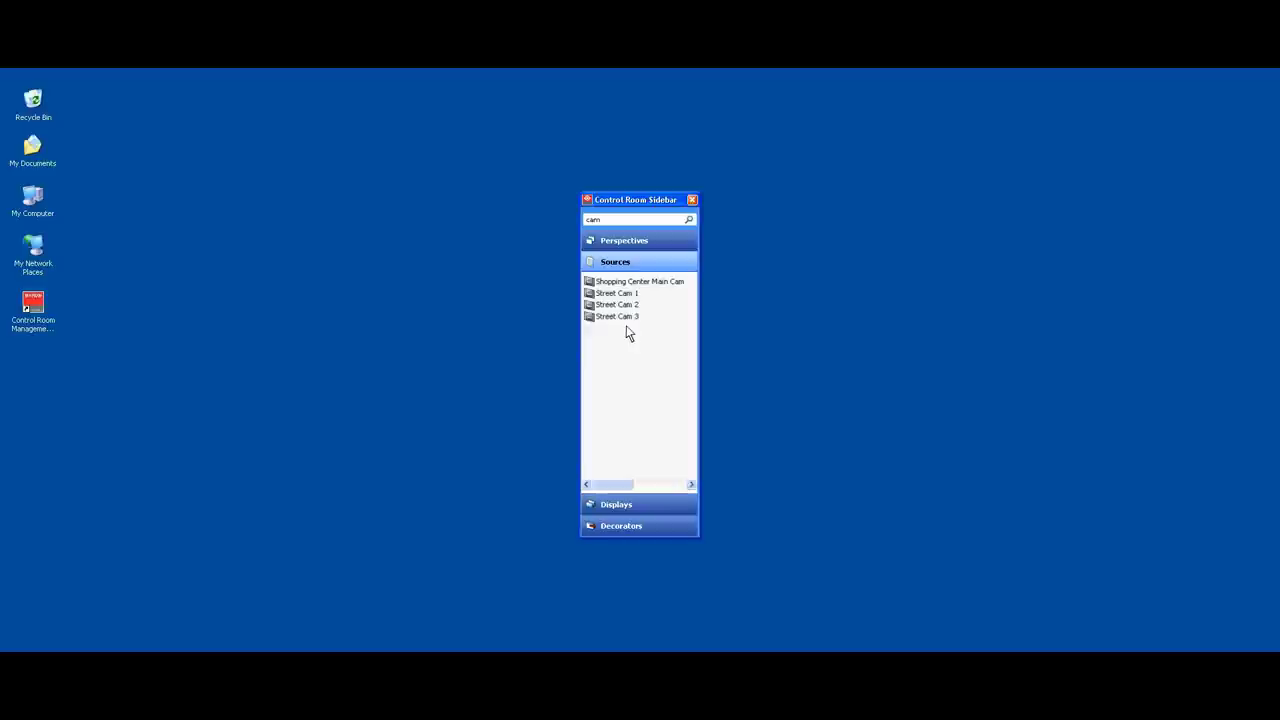
{"action": "double_click", "coordinate": [636, 307]}
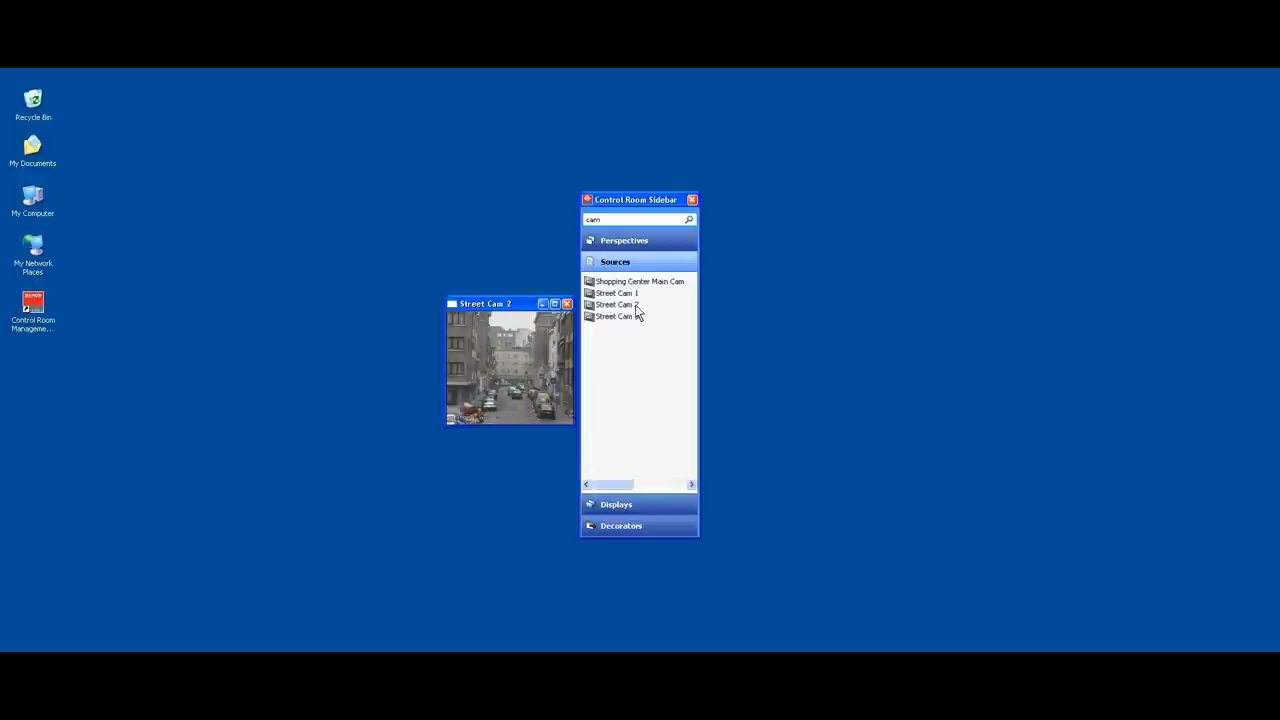
{"action": "left_click", "coordinate": [566, 304]}
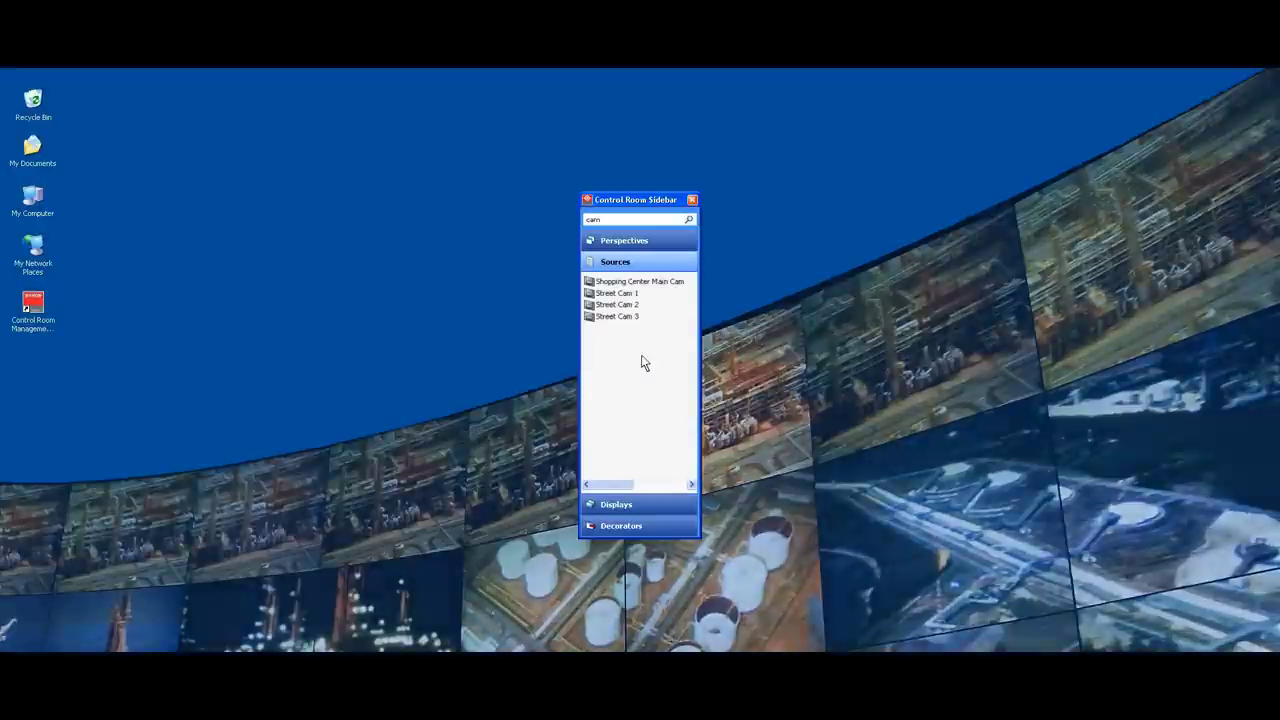
{"action": "left_click_drag", "start_coordinate": [638, 204], "coordinate": [1195, 239]}
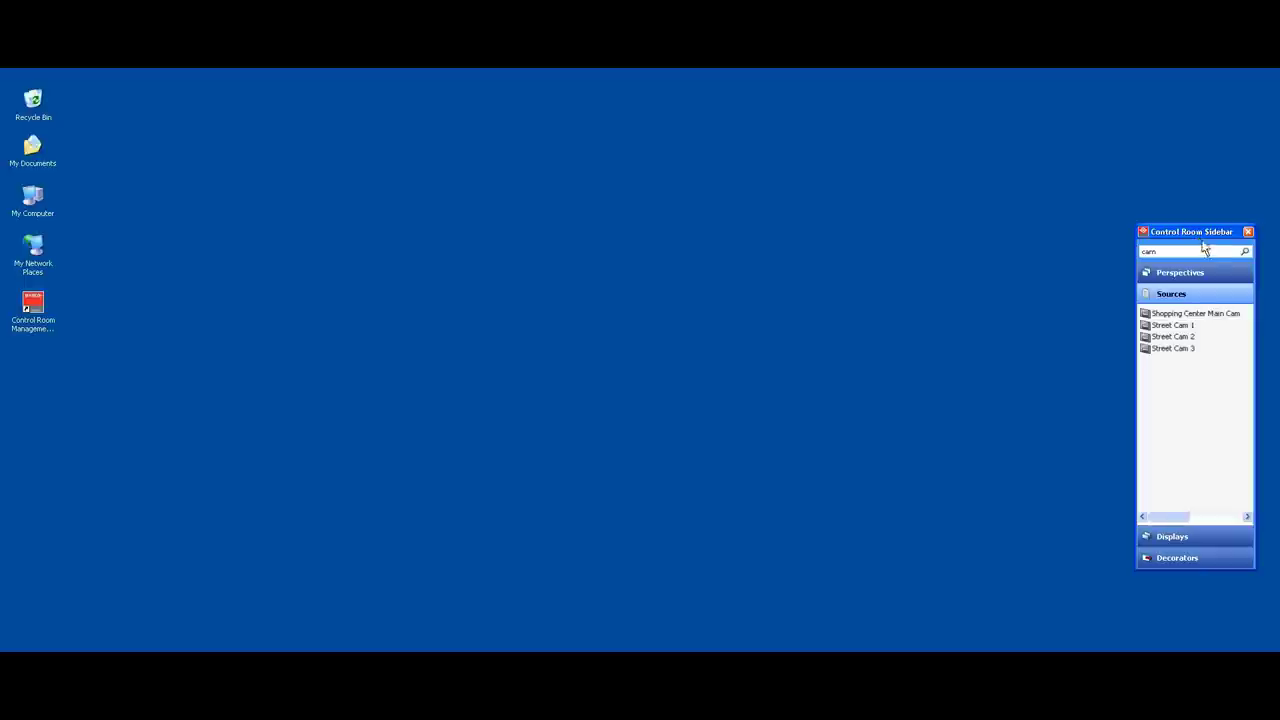
Create a perspective named 'Upstream Operations' and open its empty window
{"action": "left_click", "coordinate": [1240, 273]}
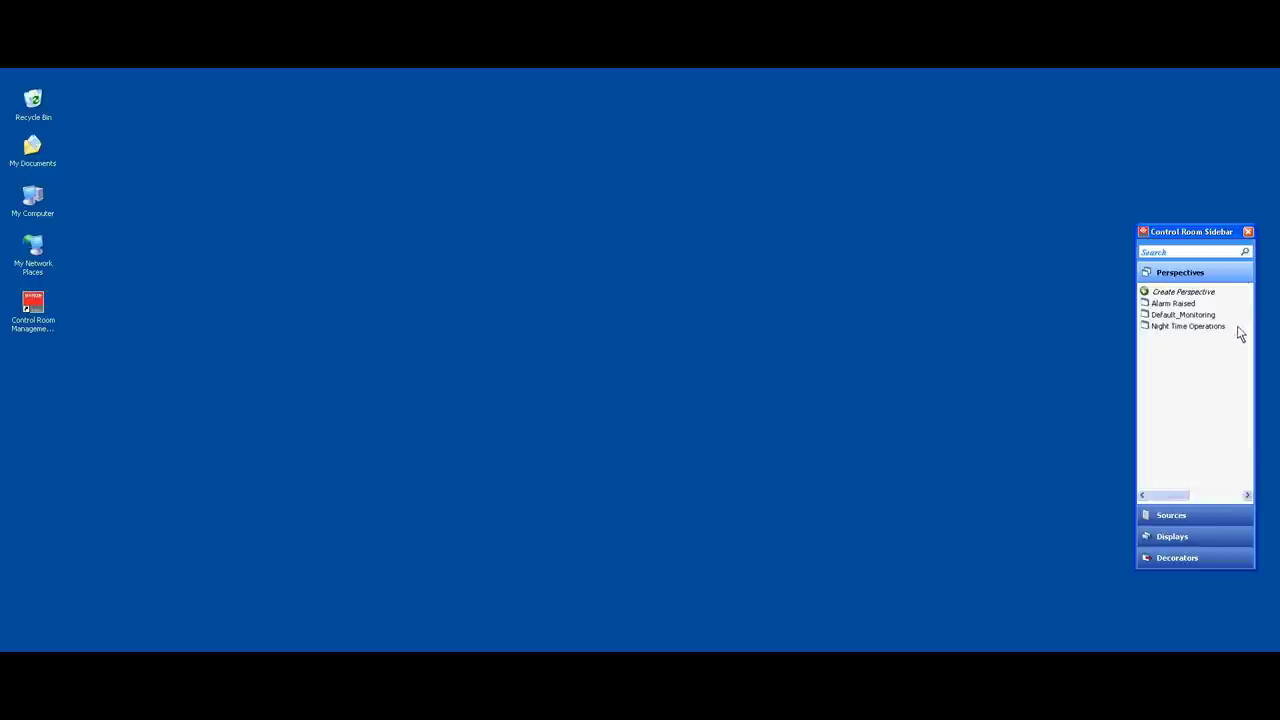
{"action": "left_click", "coordinate": [1210, 296]}
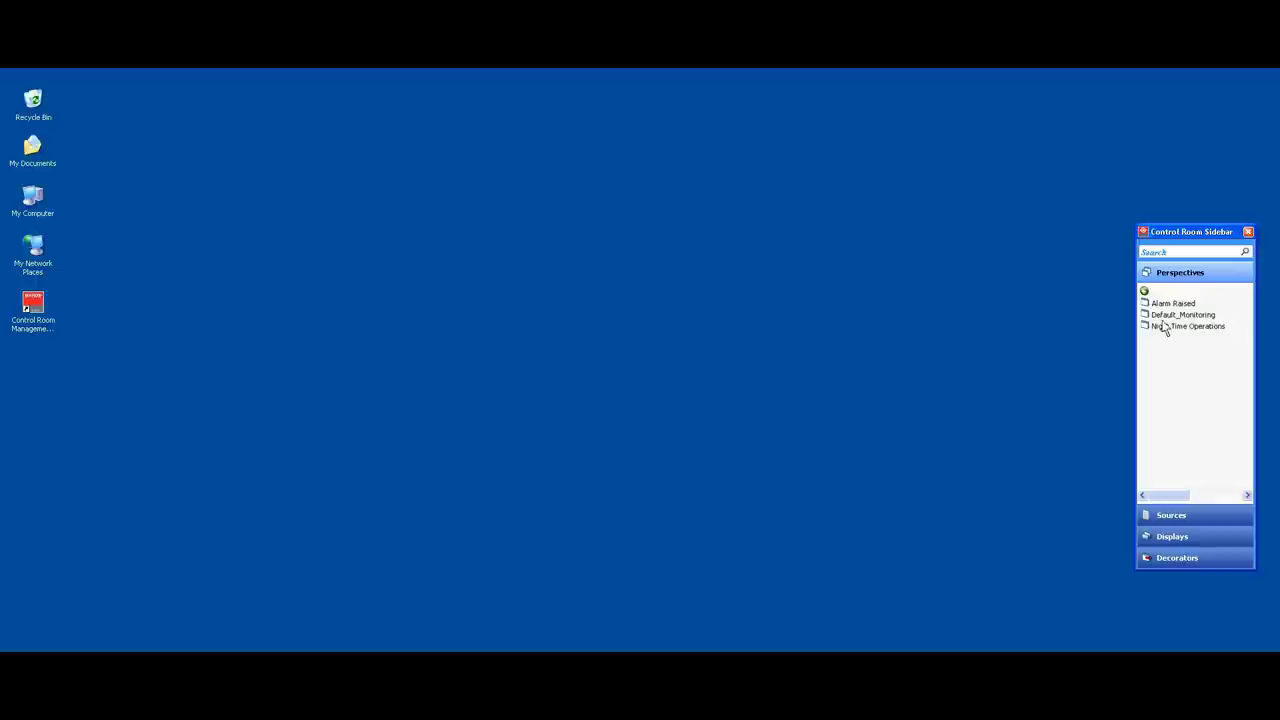
{"action": "type", "text": "Upstream Operations"}
{"action": "key", "text": "Return"}
{"action": "double_click", "coordinate": [1188, 340]}
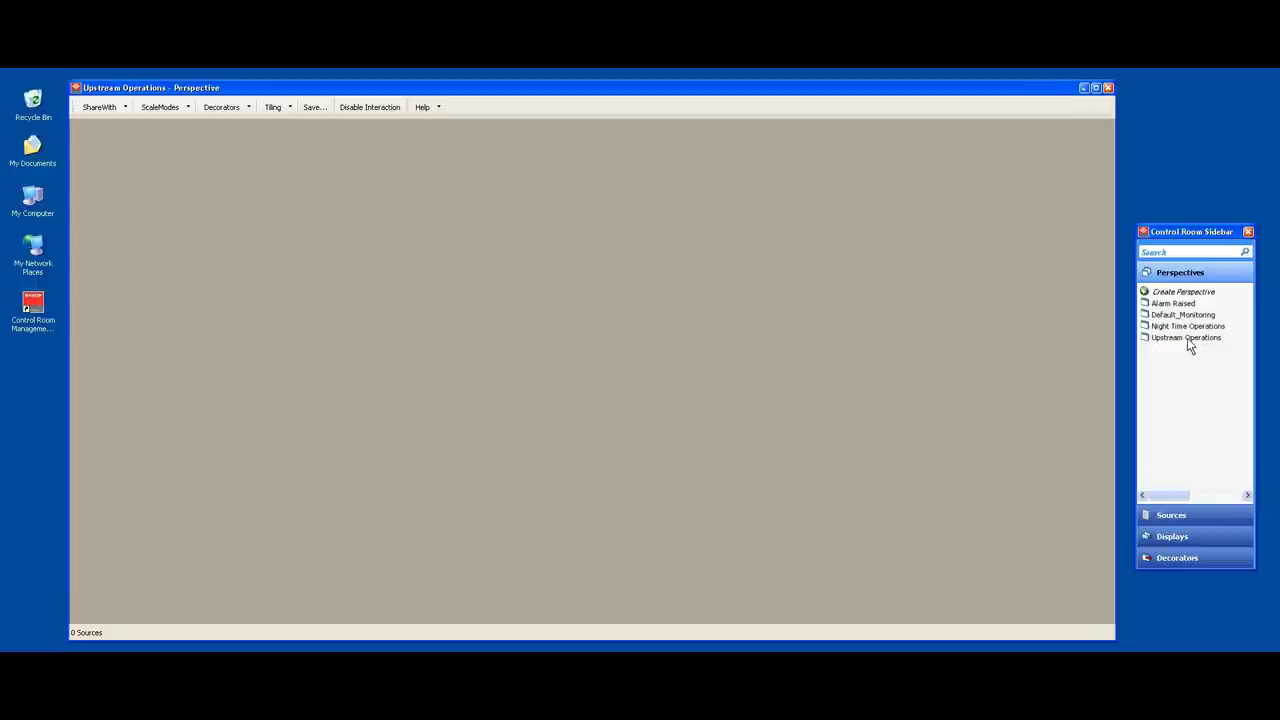
Add the airplane video source to the perspective, enlarge it and place it top-left
{"action": "left_click", "coordinate": [1240, 515]}
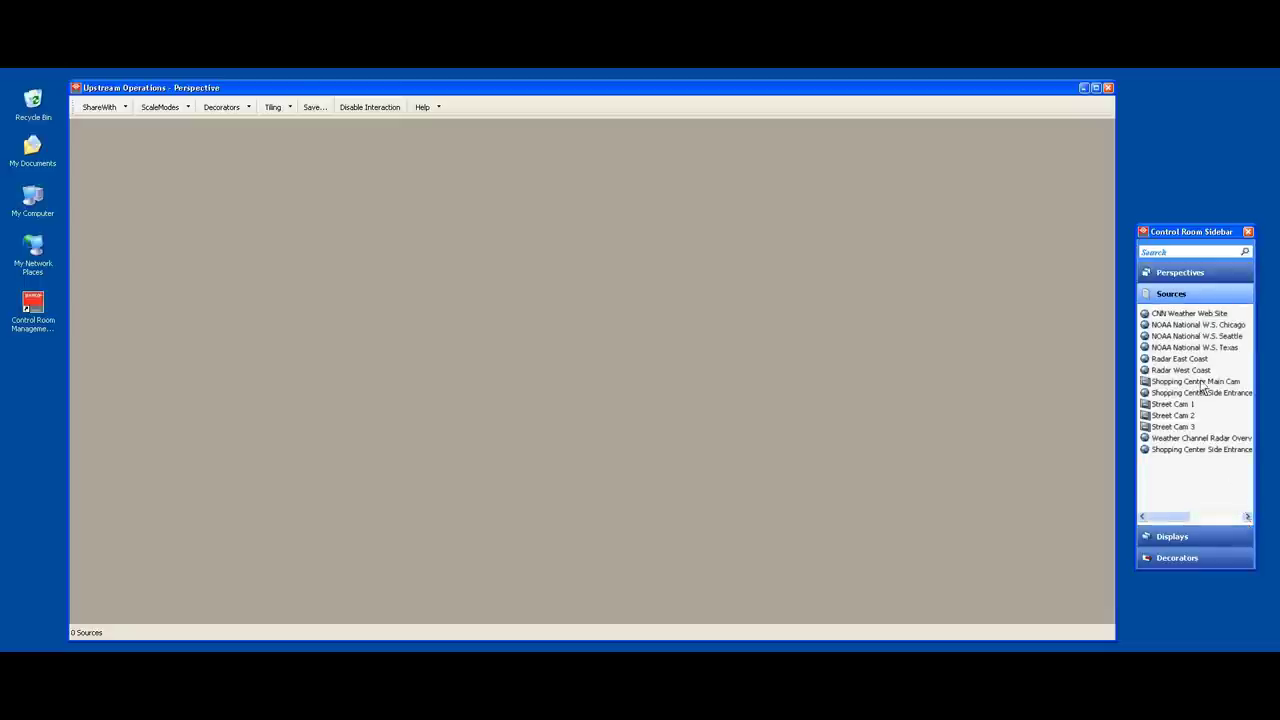
{"action": "left_click_drag", "start_coordinate": [1192, 337], "coordinate": [1065, 515]}
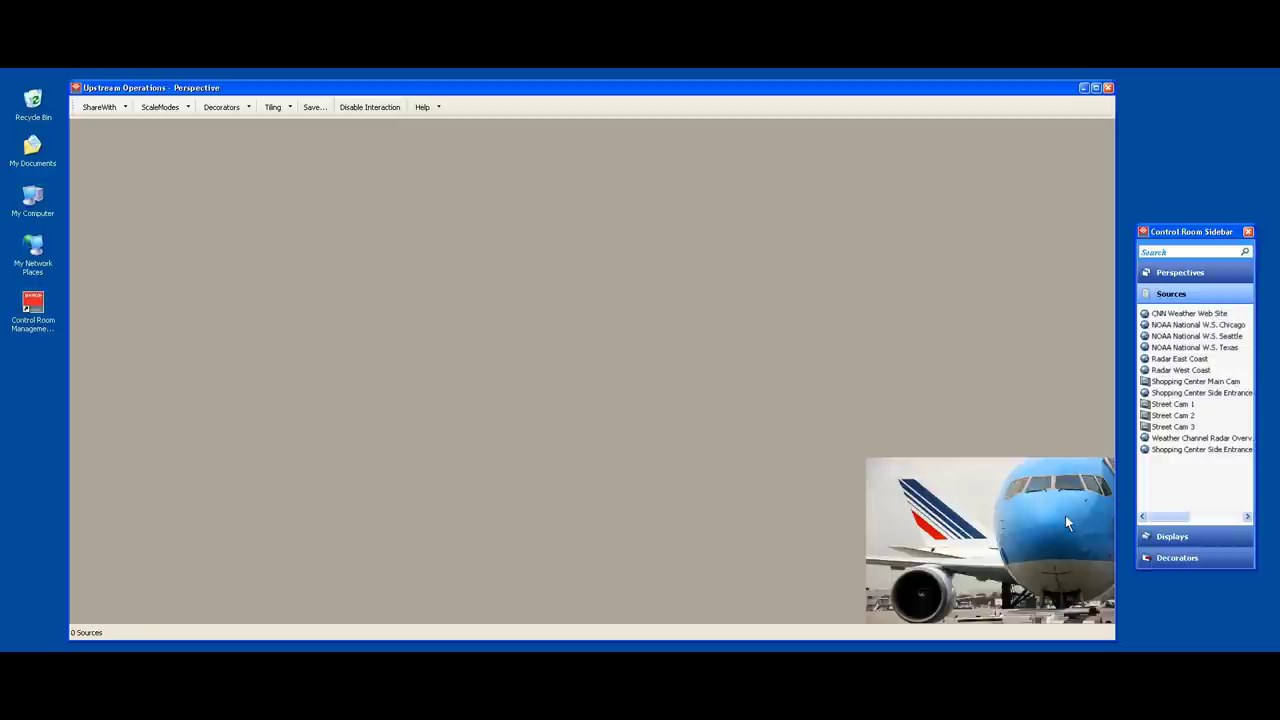
{"action": "left_click_drag", "start_coordinate": [866, 458], "coordinate": [606, 379]}
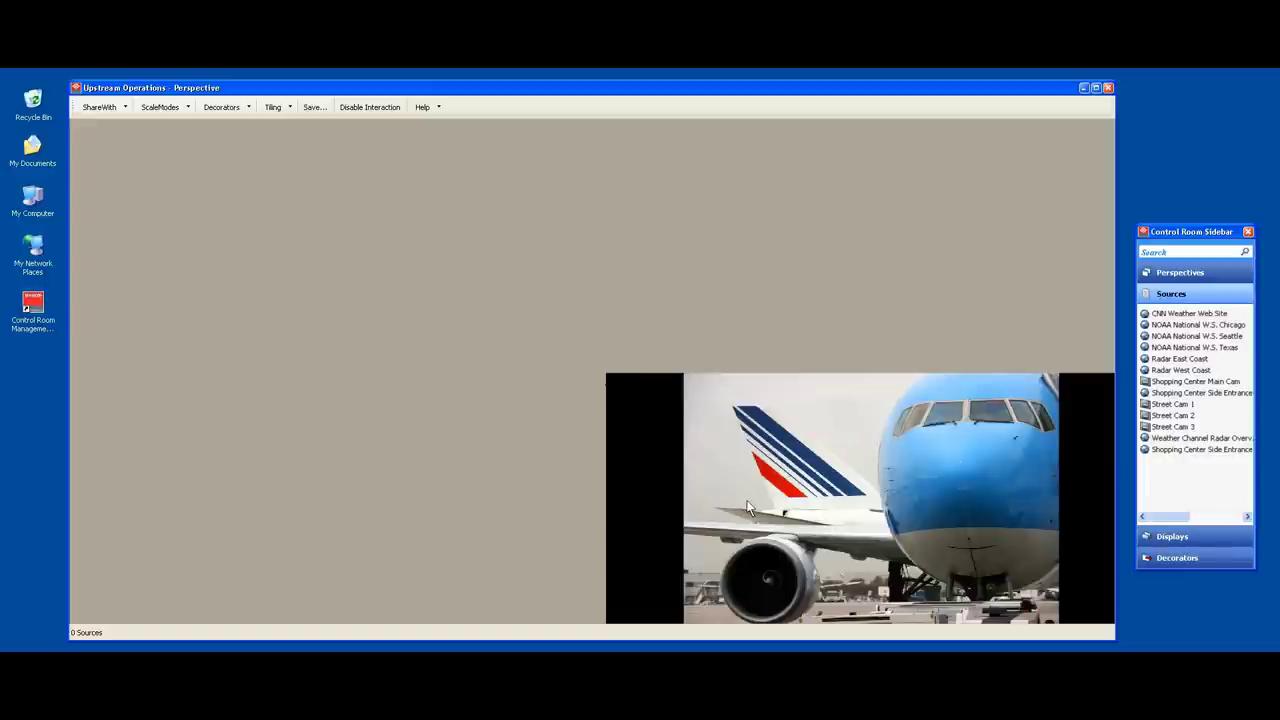
{"action": "left_click_drag", "start_coordinate": [747, 508], "coordinate": [204, 253]}
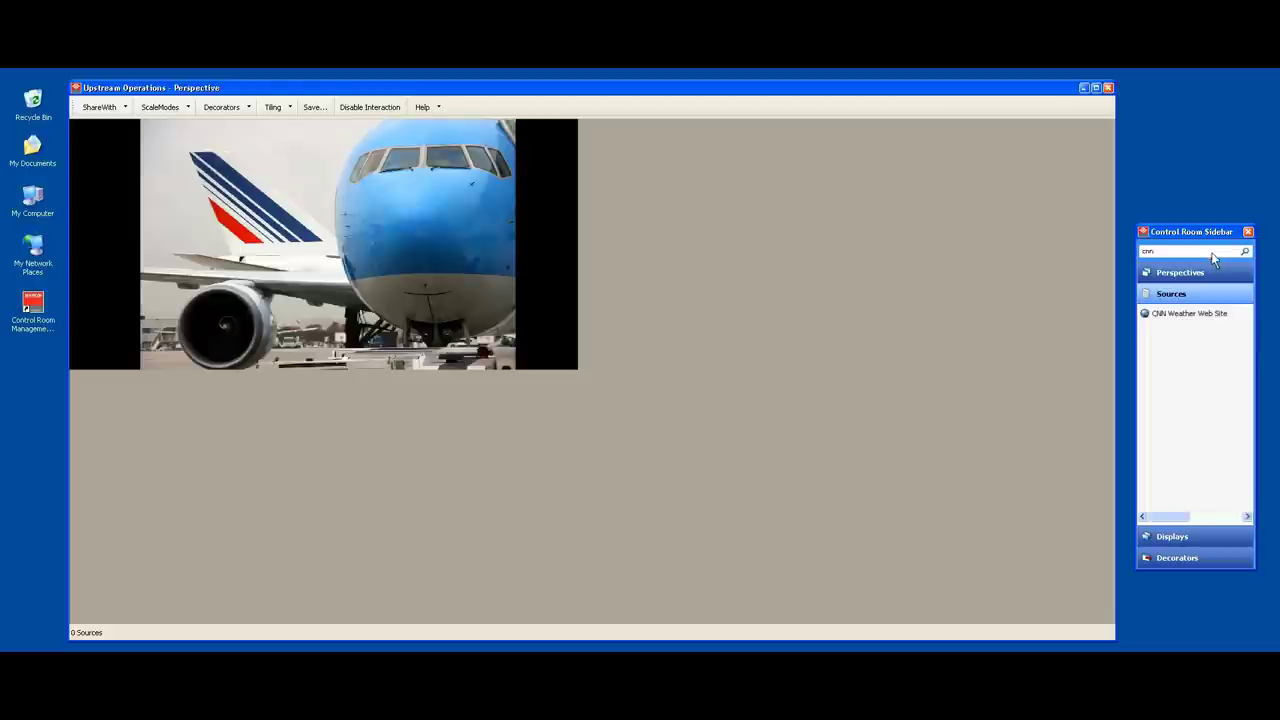
Add the CNN Weather Web Site, widened in the lower half, and a NOAA weather map top-right
{"action": "left_click_drag", "start_coordinate": [1182, 314], "coordinate": [850, 288]}
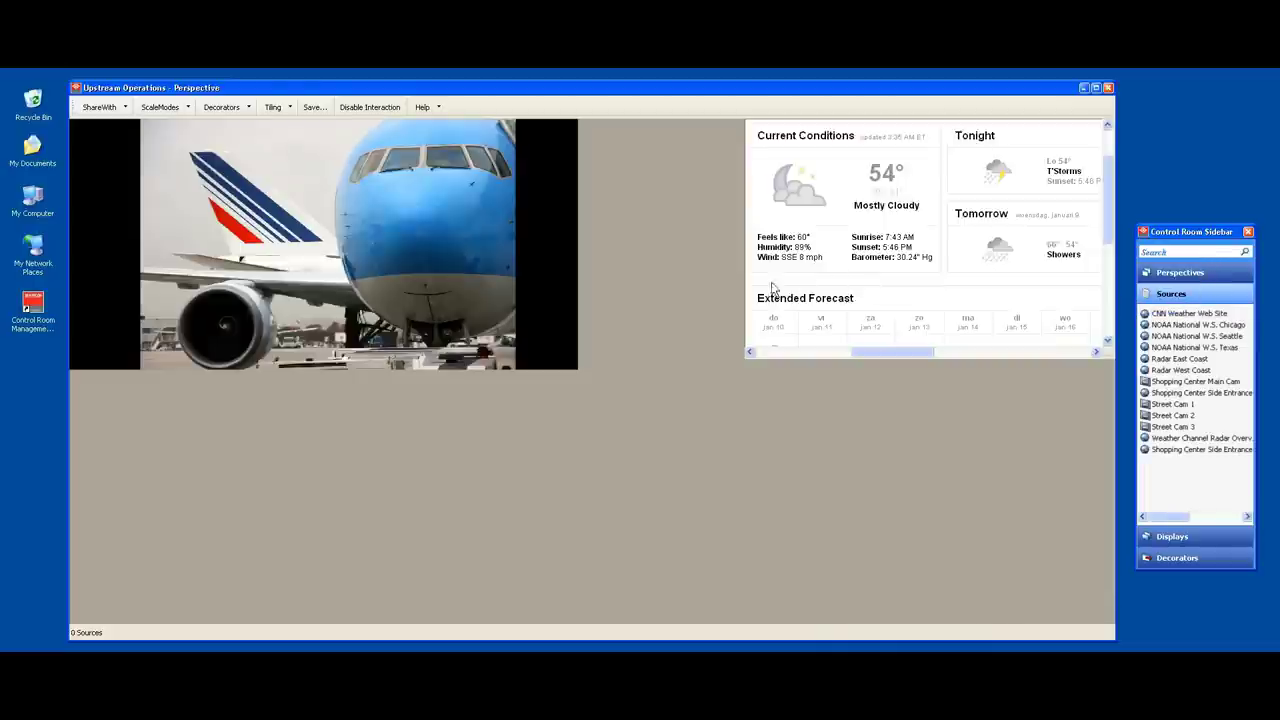
{"action": "left_click_drag", "start_coordinate": [746, 290], "coordinate": [595, 290]}
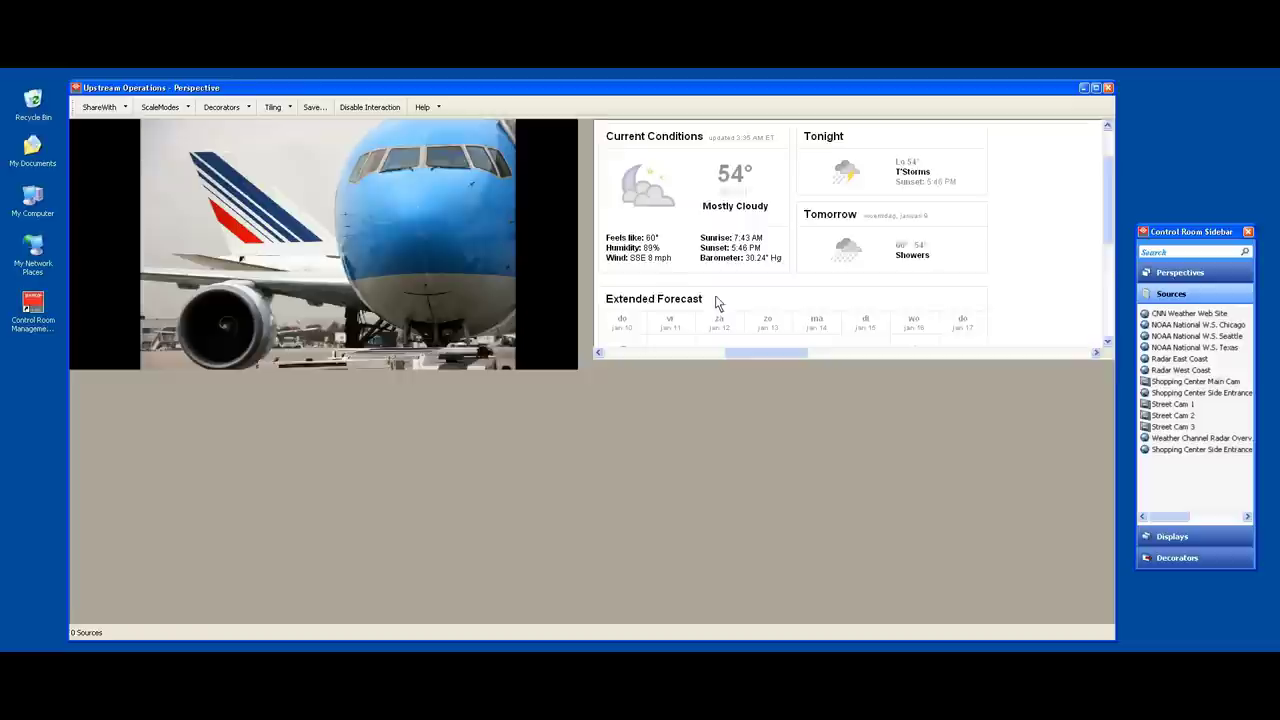
{"action": "left_click_drag", "start_coordinate": [715, 295], "coordinate": [716, 567]}
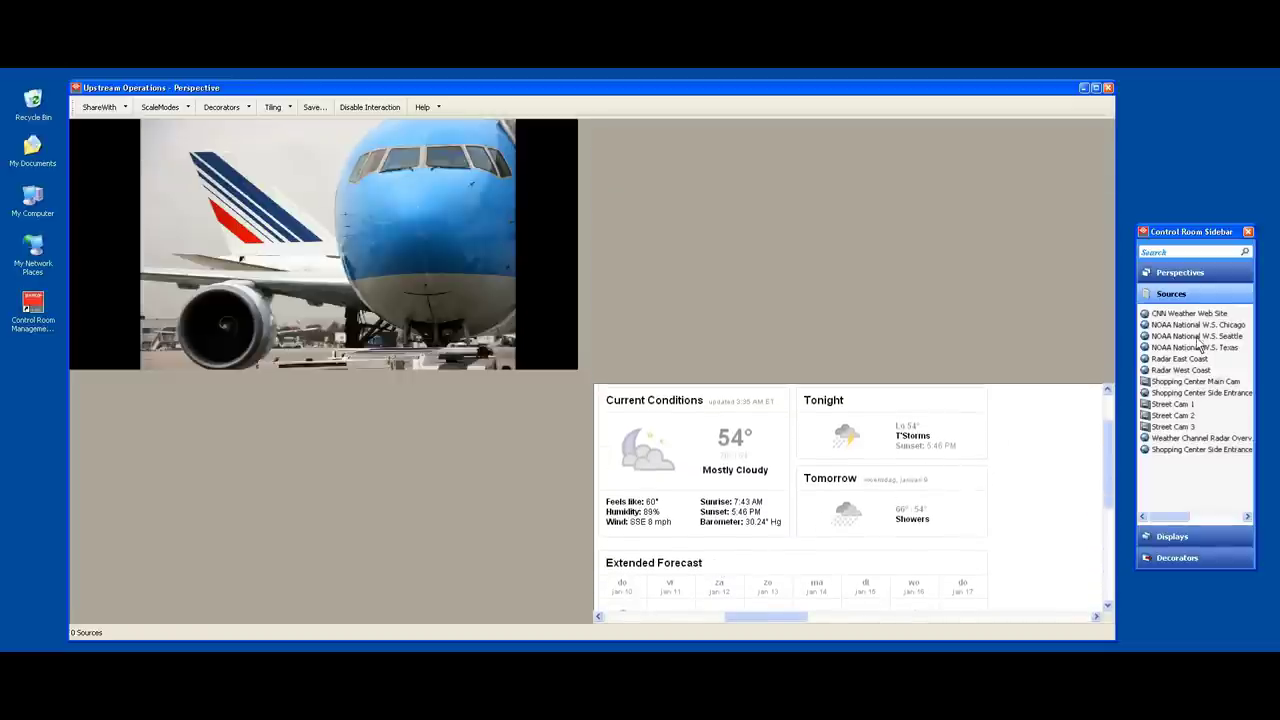
{"action": "mouse_move", "coordinate": [1195, 347]}
{"action": "left_mouse_down"}
{"action": "mouse_move", "coordinate": [888, 302]}
{"action": "mouse_move", "coordinate": [1115, 312]}
{"action": "left_mouse_up"}
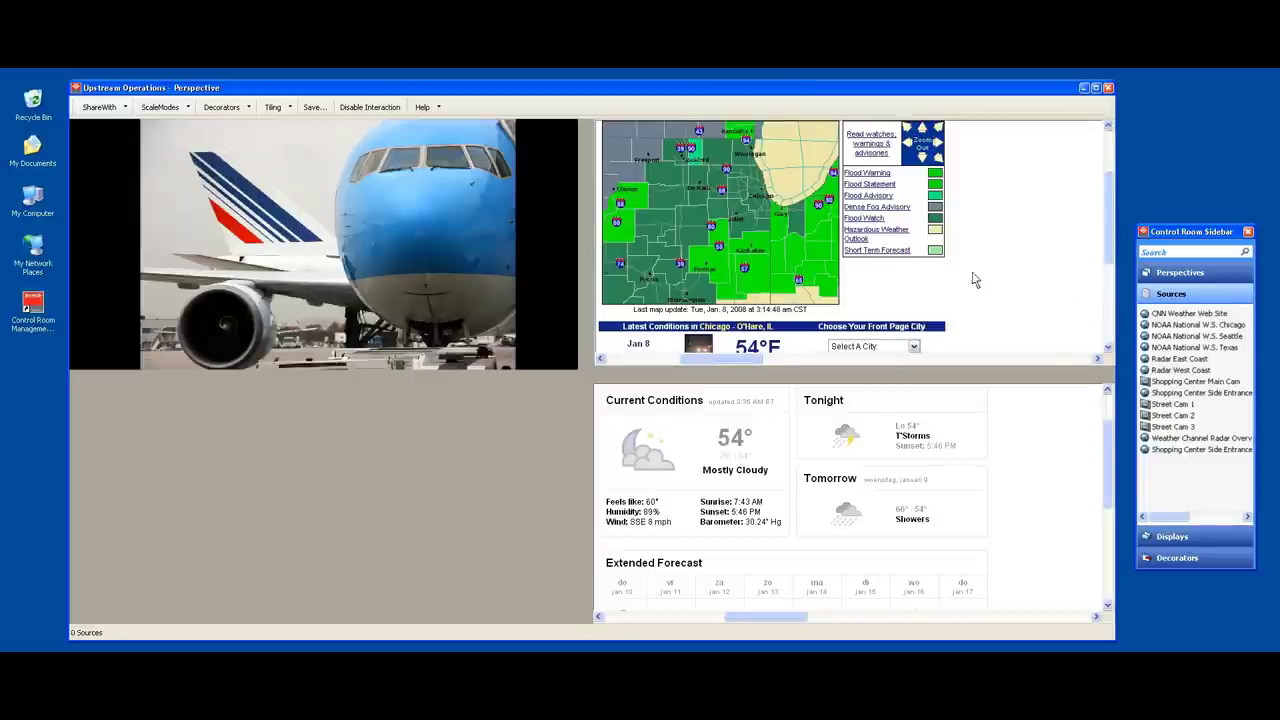
Apply the 2x2 tiling layout to the Upstream Operations sources
{"action": "left_click", "coordinate": [290, 108]}
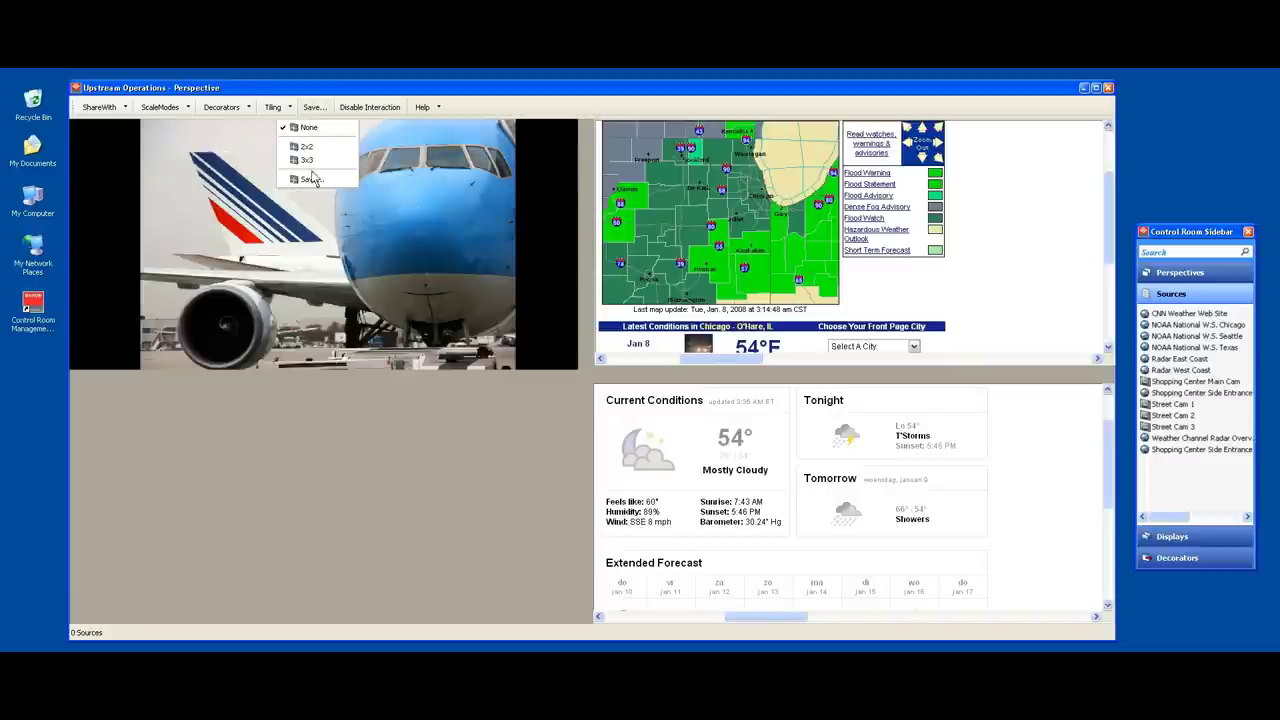
{"action": "left_click", "coordinate": [343, 148]}
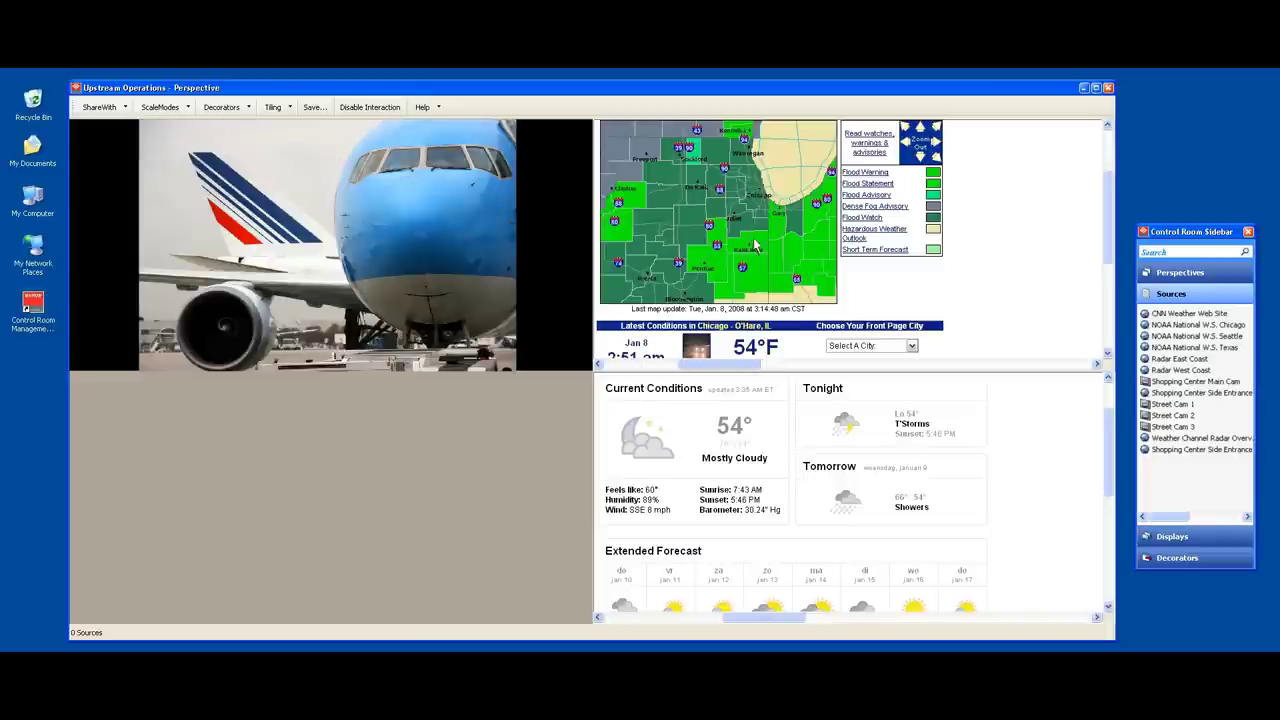
Drop a NOAA National W.S. Texas map into the empty lower-left tile
{"action": "left_click_drag", "start_coordinate": [1185, 325], "coordinate": [463, 487]}
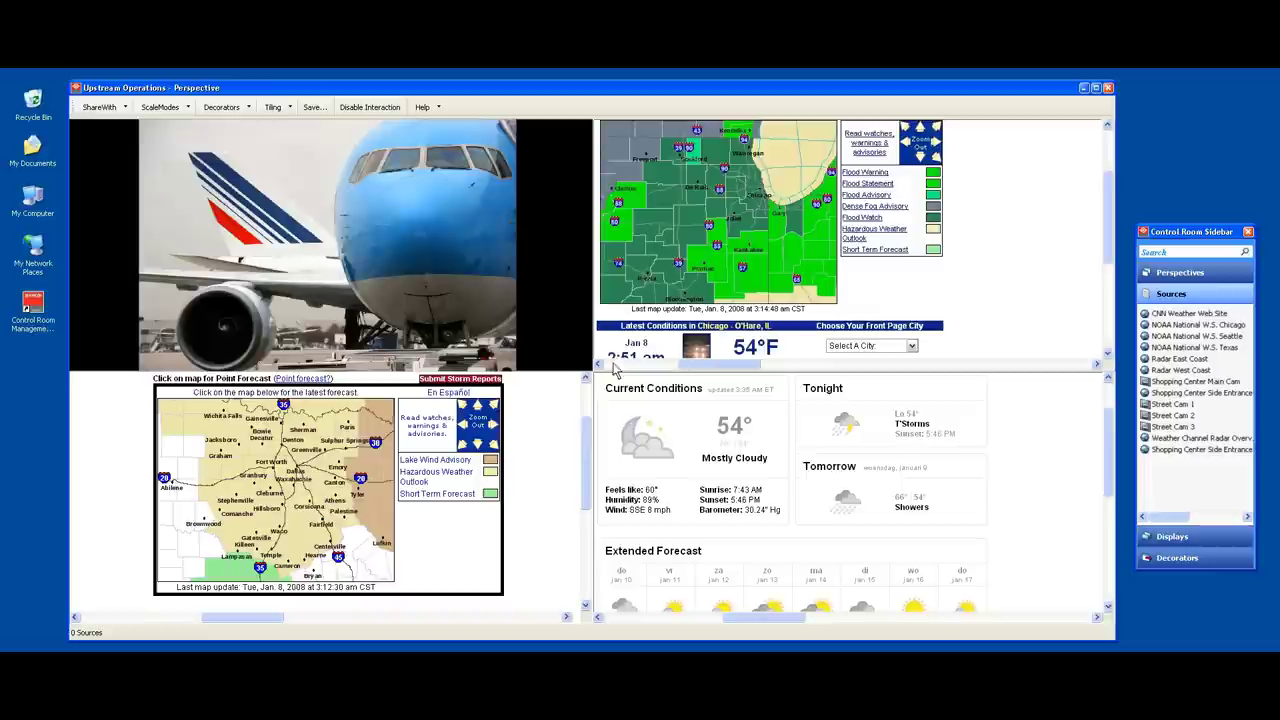
Add a Static Text decorator reading 'ART CAM27 60°n' to the airplane video tile
{"action": "left_click", "coordinate": [1220, 558]}
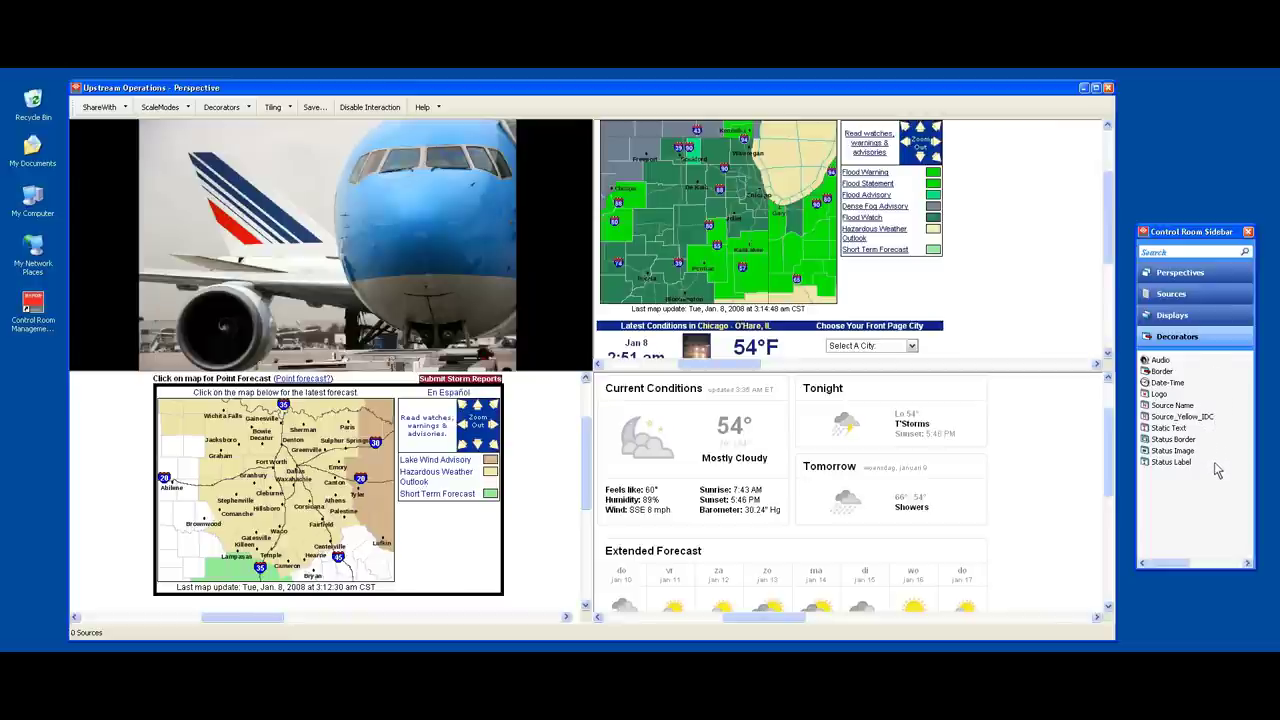
{"action": "left_click_drag", "start_coordinate": [1165, 428], "coordinate": [470, 340]}
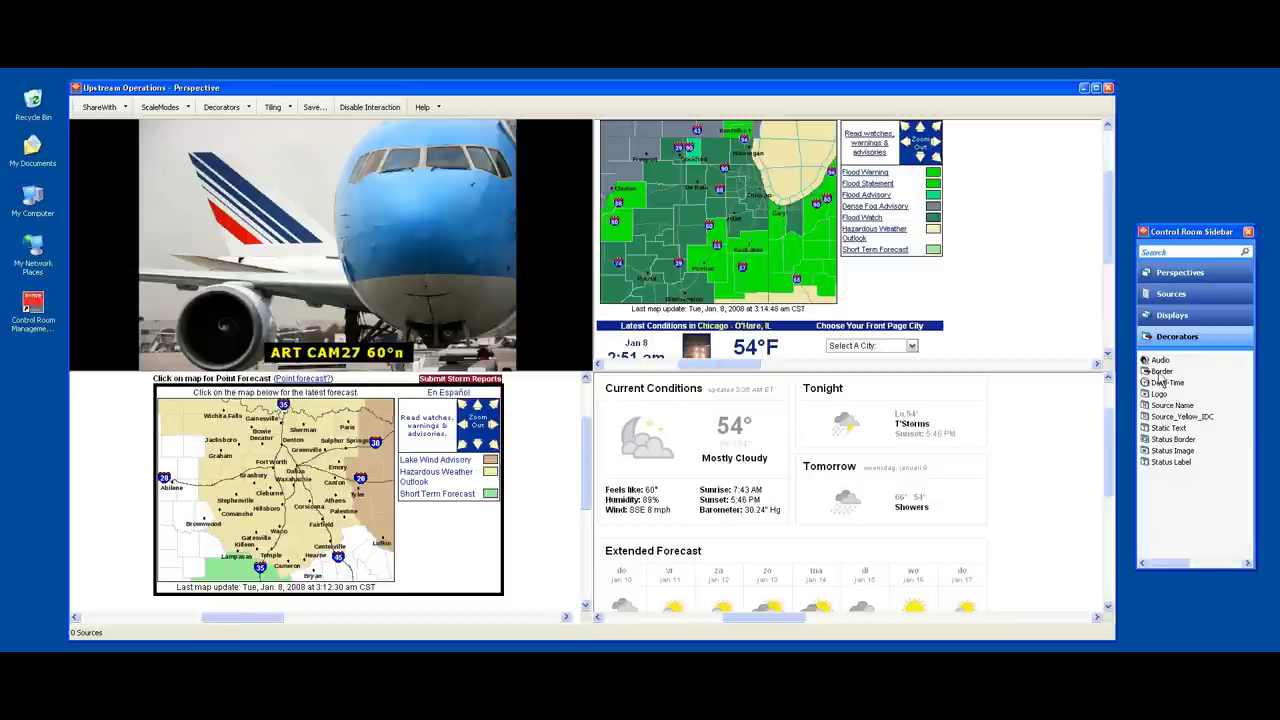
Drop a green border decorator from the Decorators list onto the airplane video tile
{"action": "left_click_drag", "start_coordinate": [1160, 372], "coordinate": [551, 287]}
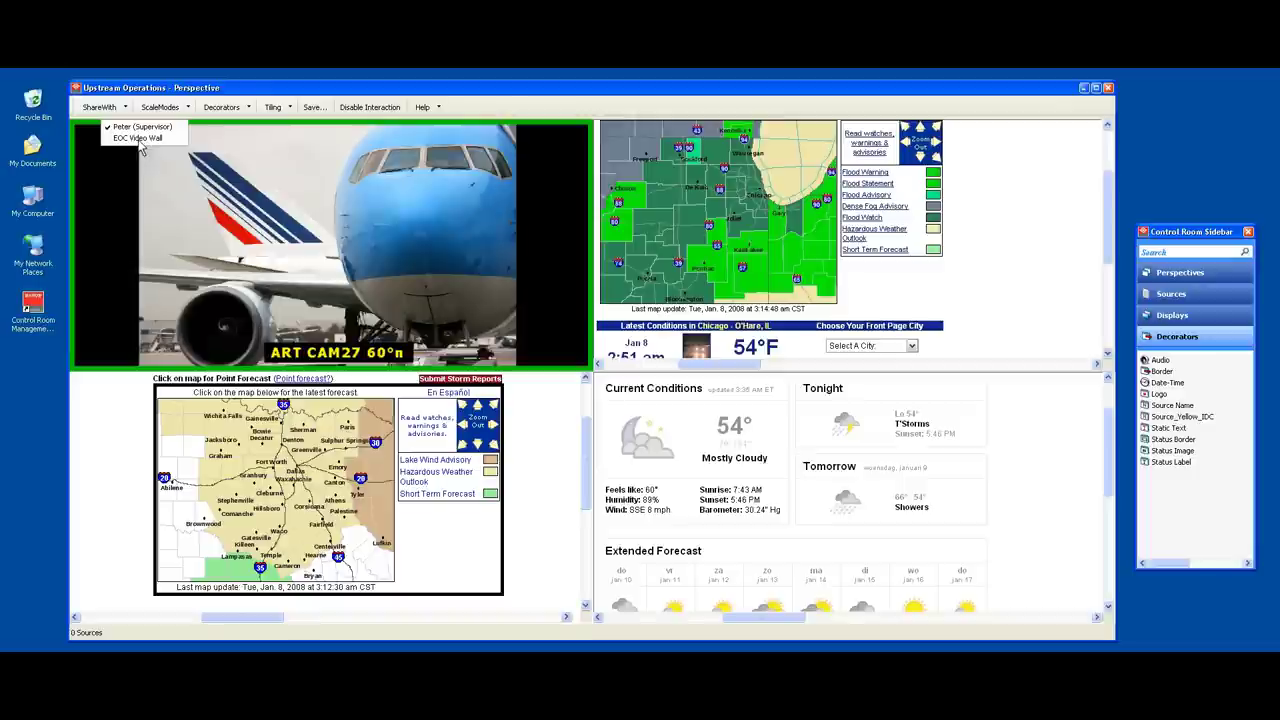
Share Upstream Operations with the EOC Video Wall and close the perspective window
{"action": "left_click", "coordinate": [141, 140]}
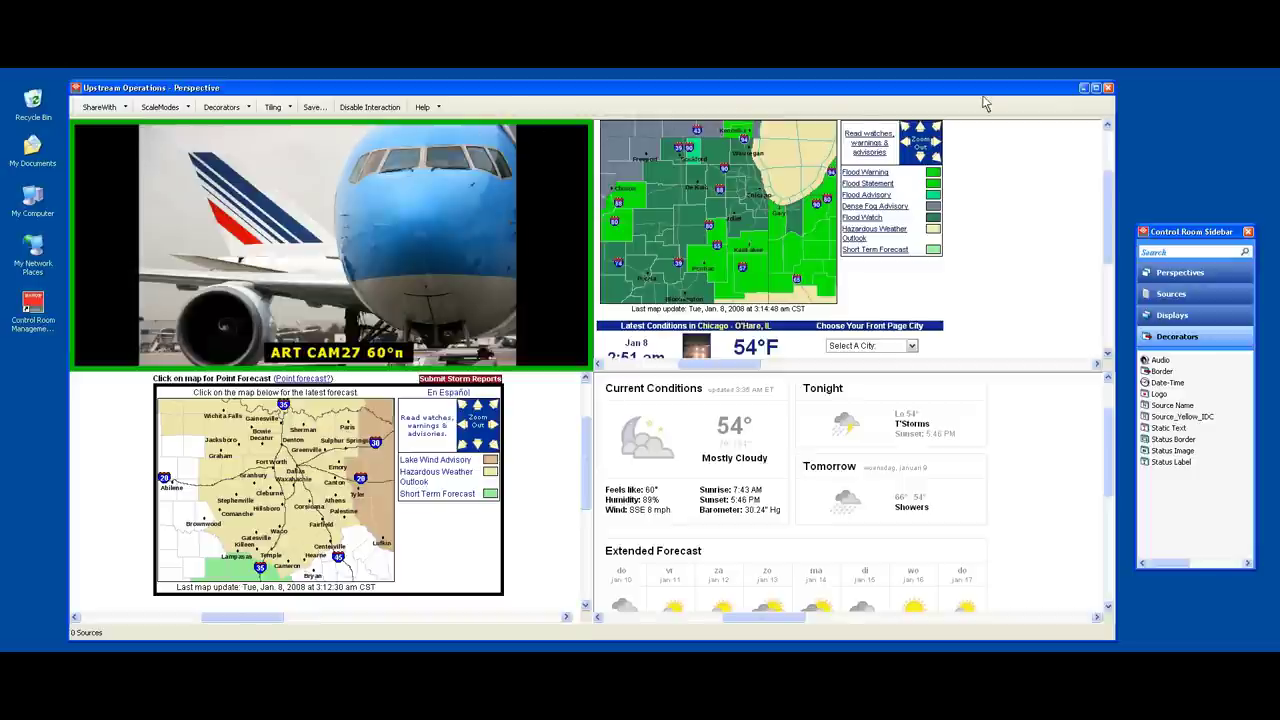
{"action": "left_click", "coordinate": [1107, 88]}
Open the EOC Video Wall display from the Displays list
{"action": "left_click", "coordinate": [1226, 318]}
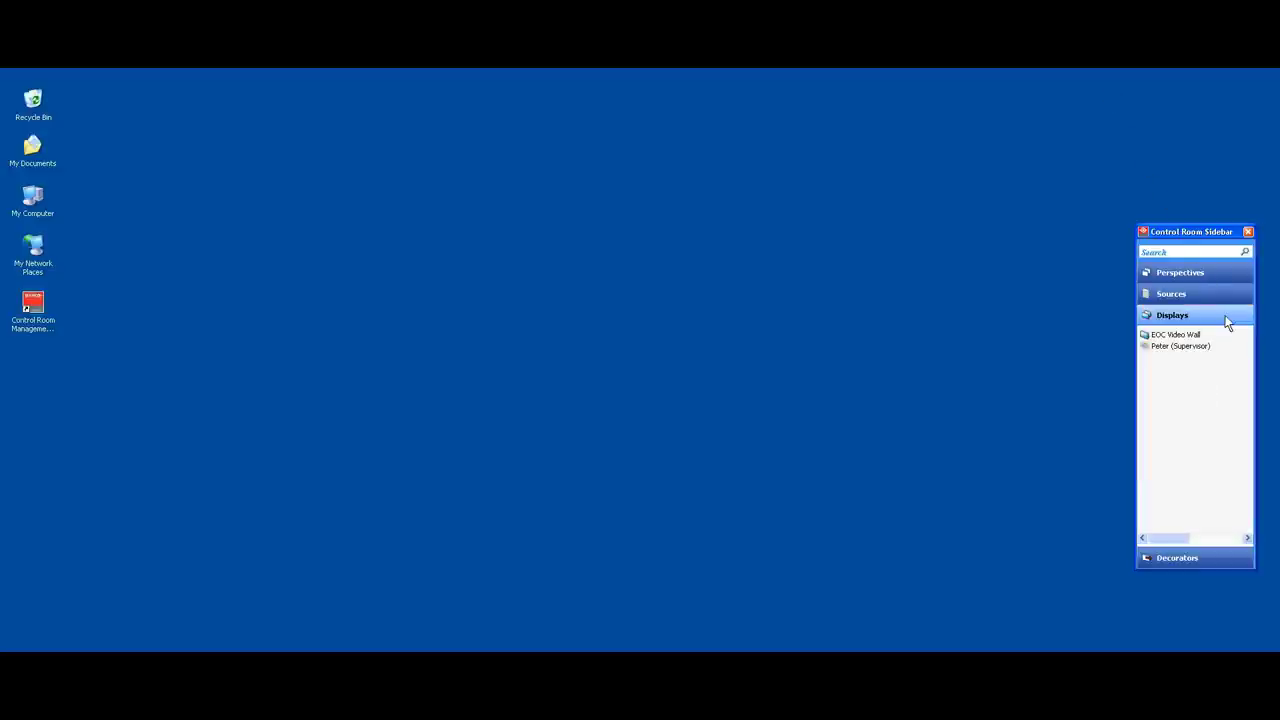
{"action": "double_click", "coordinate": [1190, 336]}
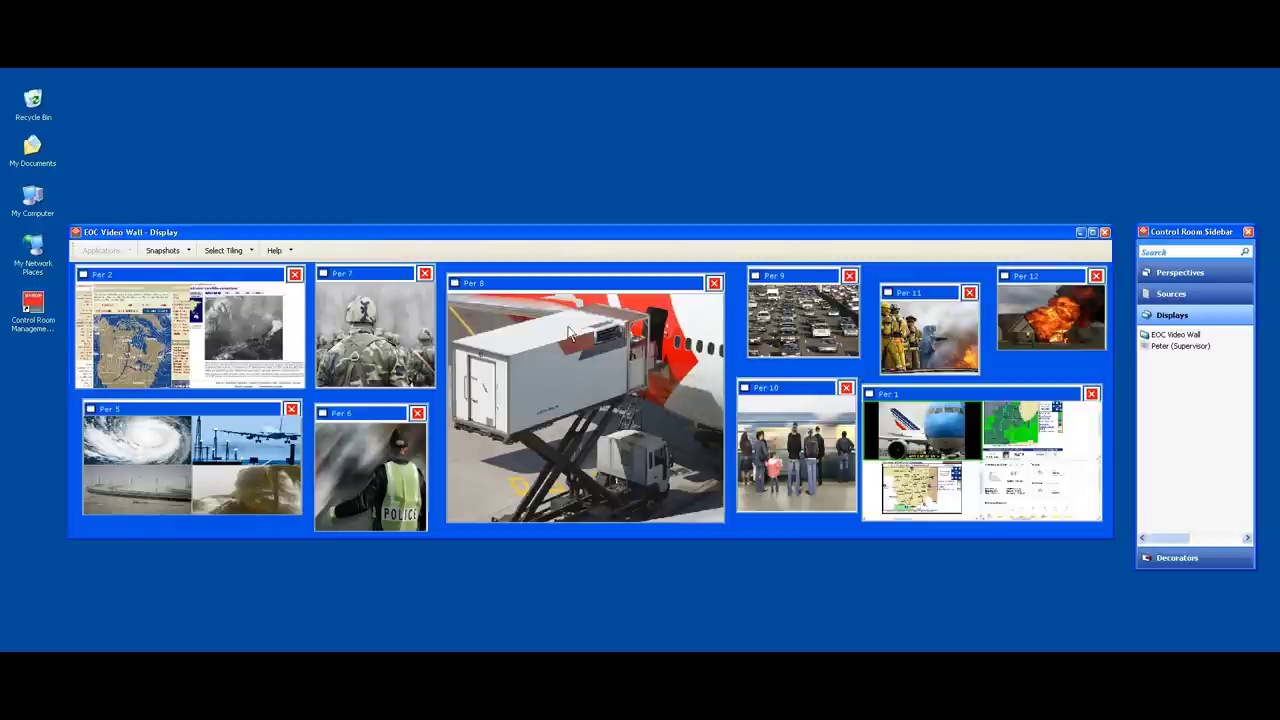
Apply the alarm_config tiling to the EOC Video Wall feeds
{"action": "left_click", "coordinate": [251, 251]}
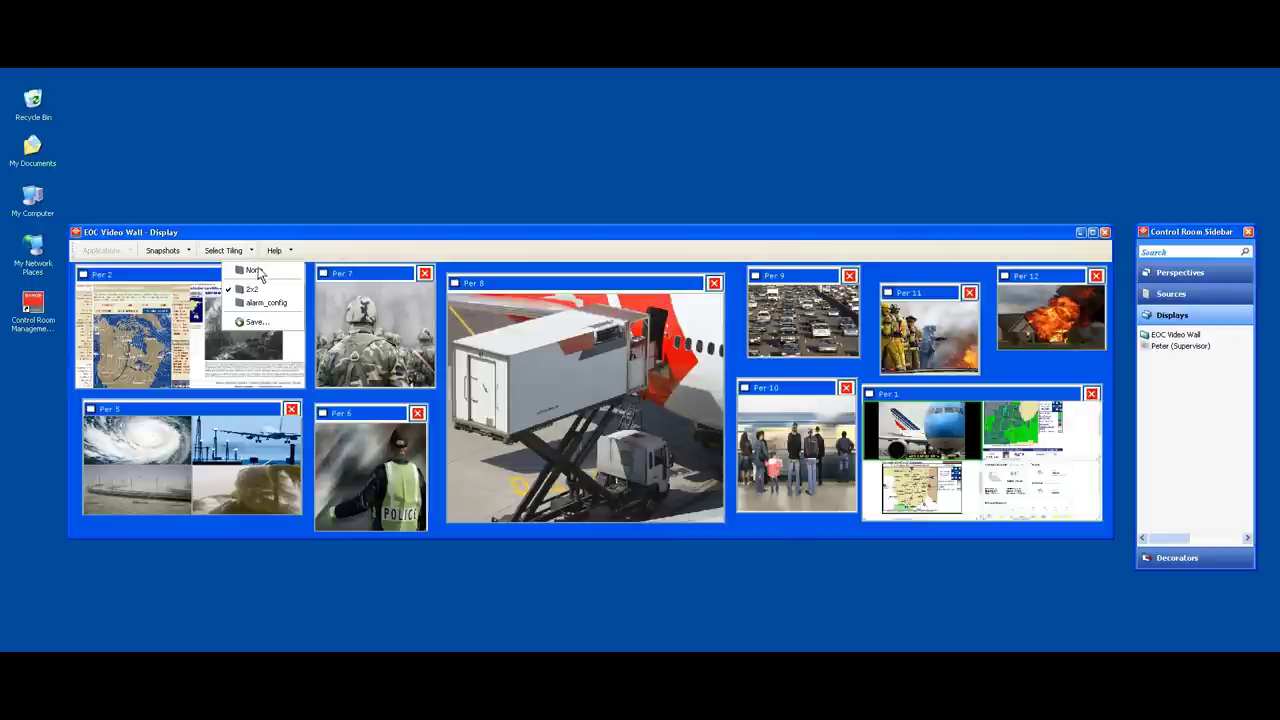
{"action": "left_click", "coordinate": [274, 304]}
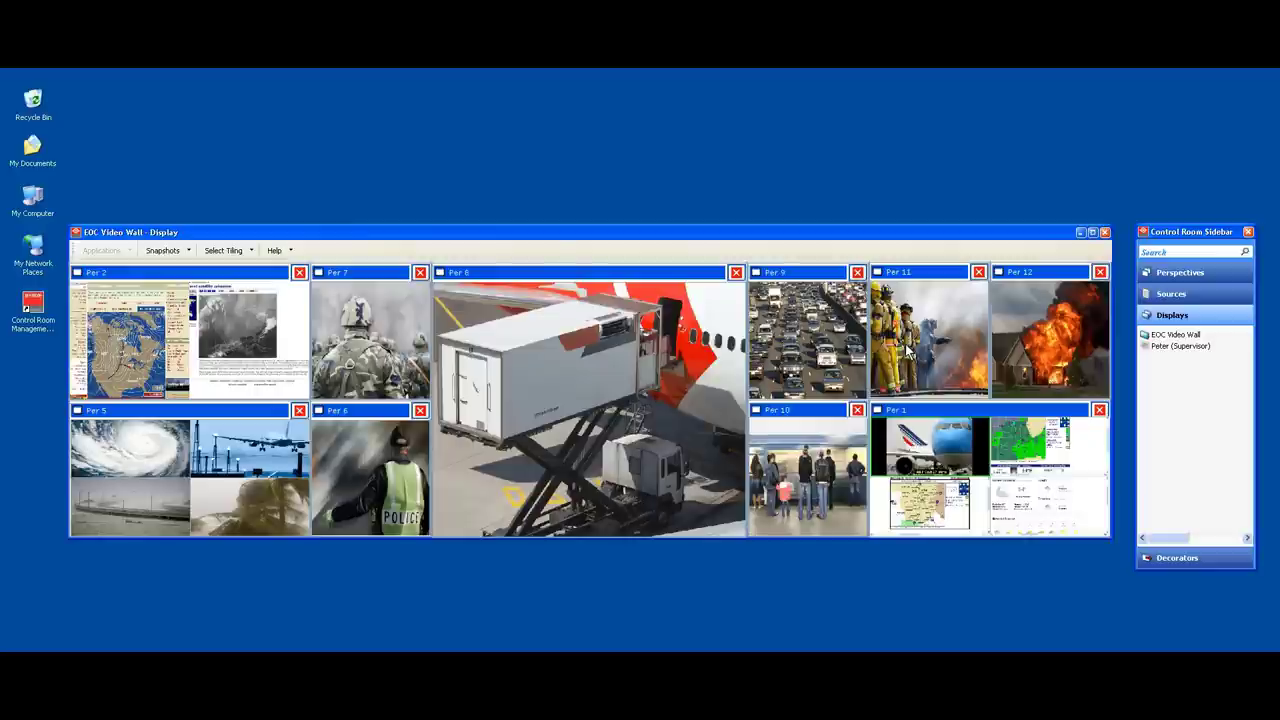
Close the EOC Video Wall, then create and open a 'Major Alarm Situation' perspective
{"action": "left_click", "coordinate": [1105, 233]}
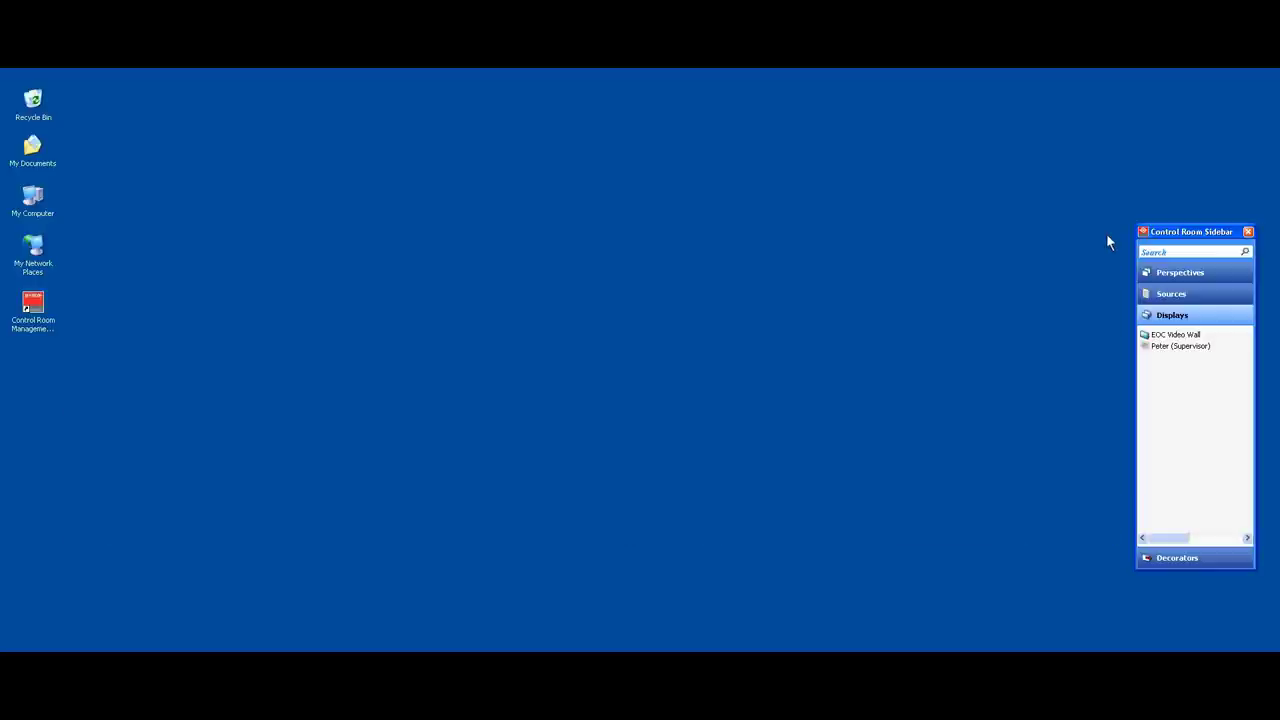
{"action": "left_click", "coordinate": [1218, 274]}
{"action": "left_click", "coordinate": [1191, 293]}
{"action": "type", "text": "Major Alarm Sit"}
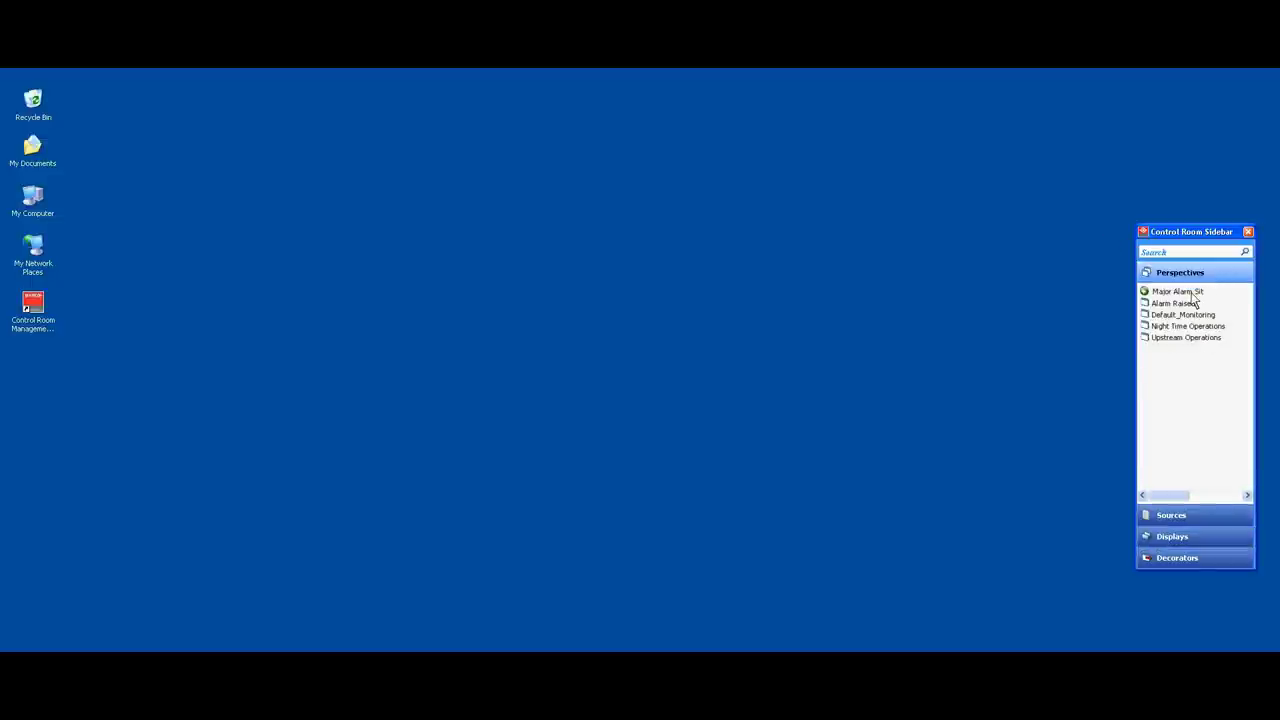
{"action": "type", "text": "uation"}
{"action": "key", "text": "Return"}
{"action": "double_click", "coordinate": [1190, 350]}
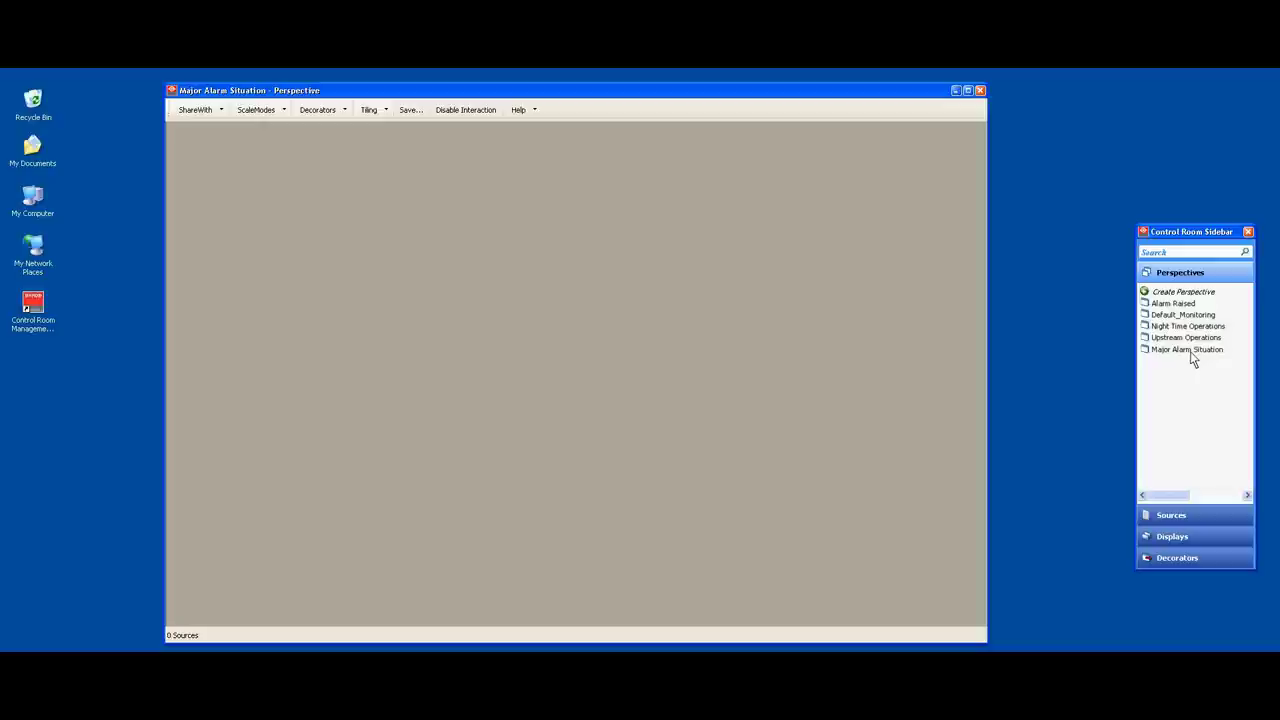
Drag the airplane camera and weather sources into the Major Alarm Situation perspective
{"action": "left_click", "coordinate": [1201, 515]}
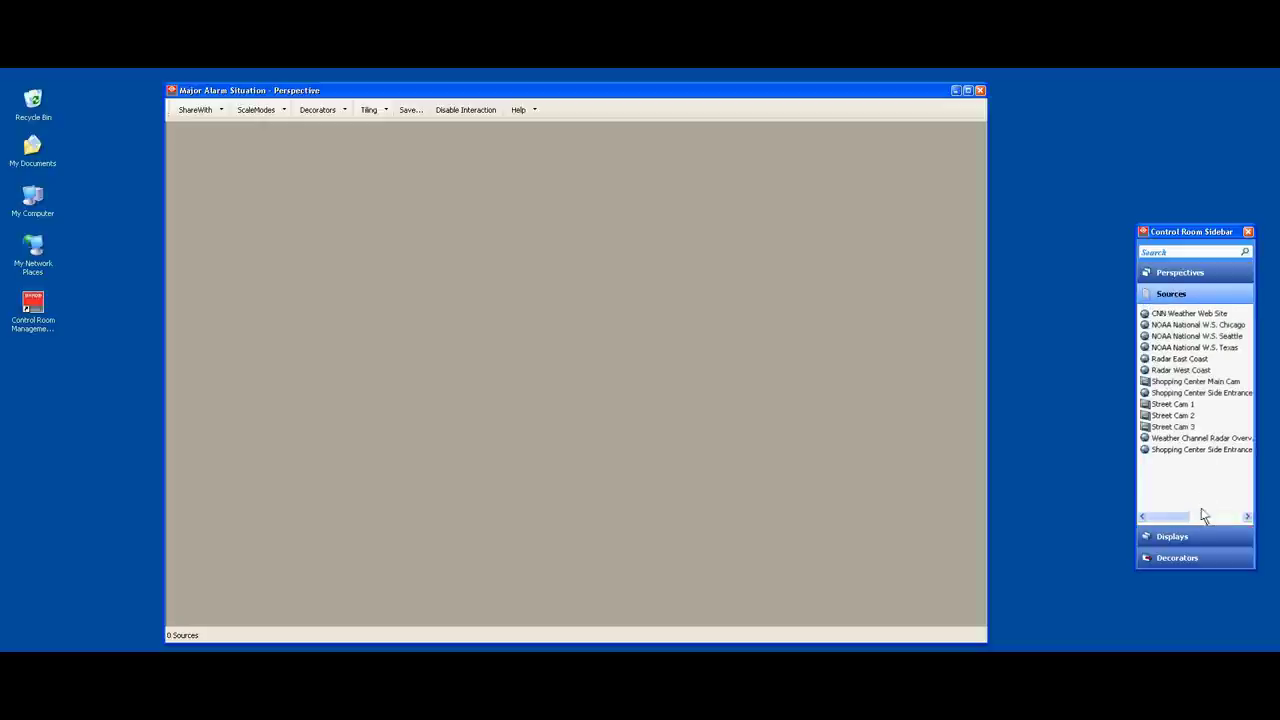
{"action": "left_click_drag", "start_coordinate": [1200, 337], "coordinate": [315, 208]}
{"action": "left_click_drag", "start_coordinate": [1210, 347], "coordinate": [893, 313]}
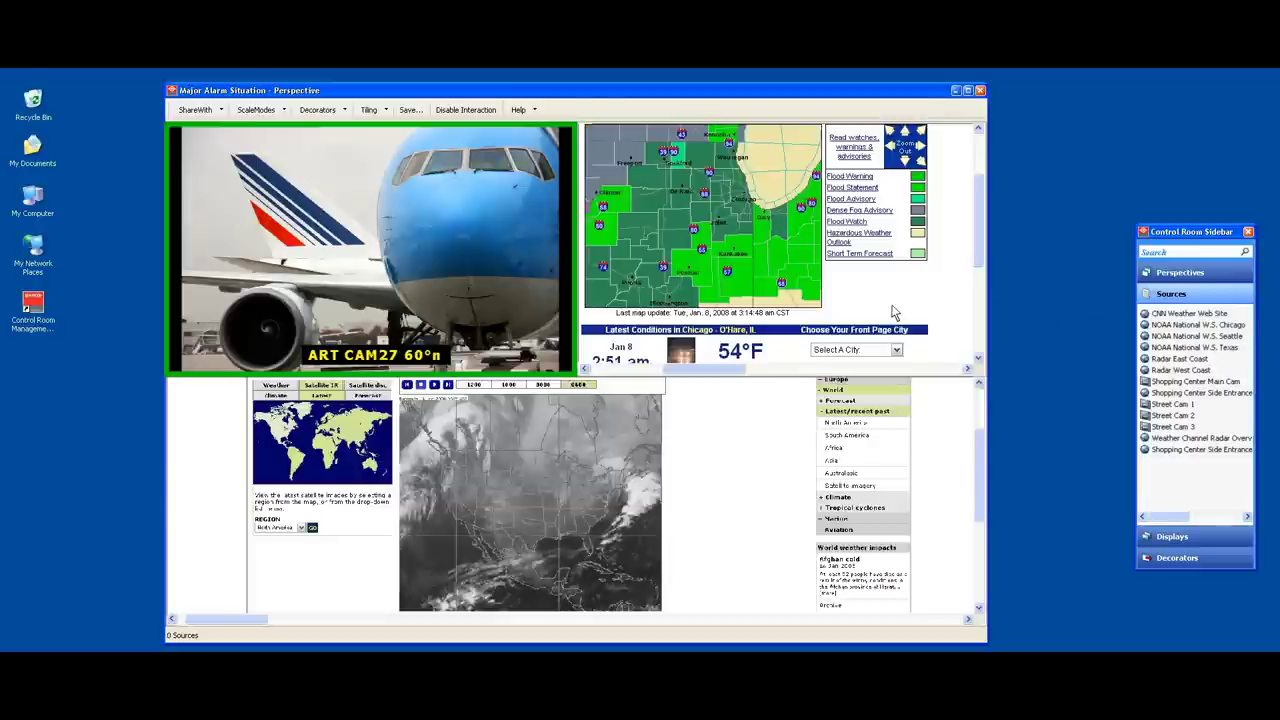